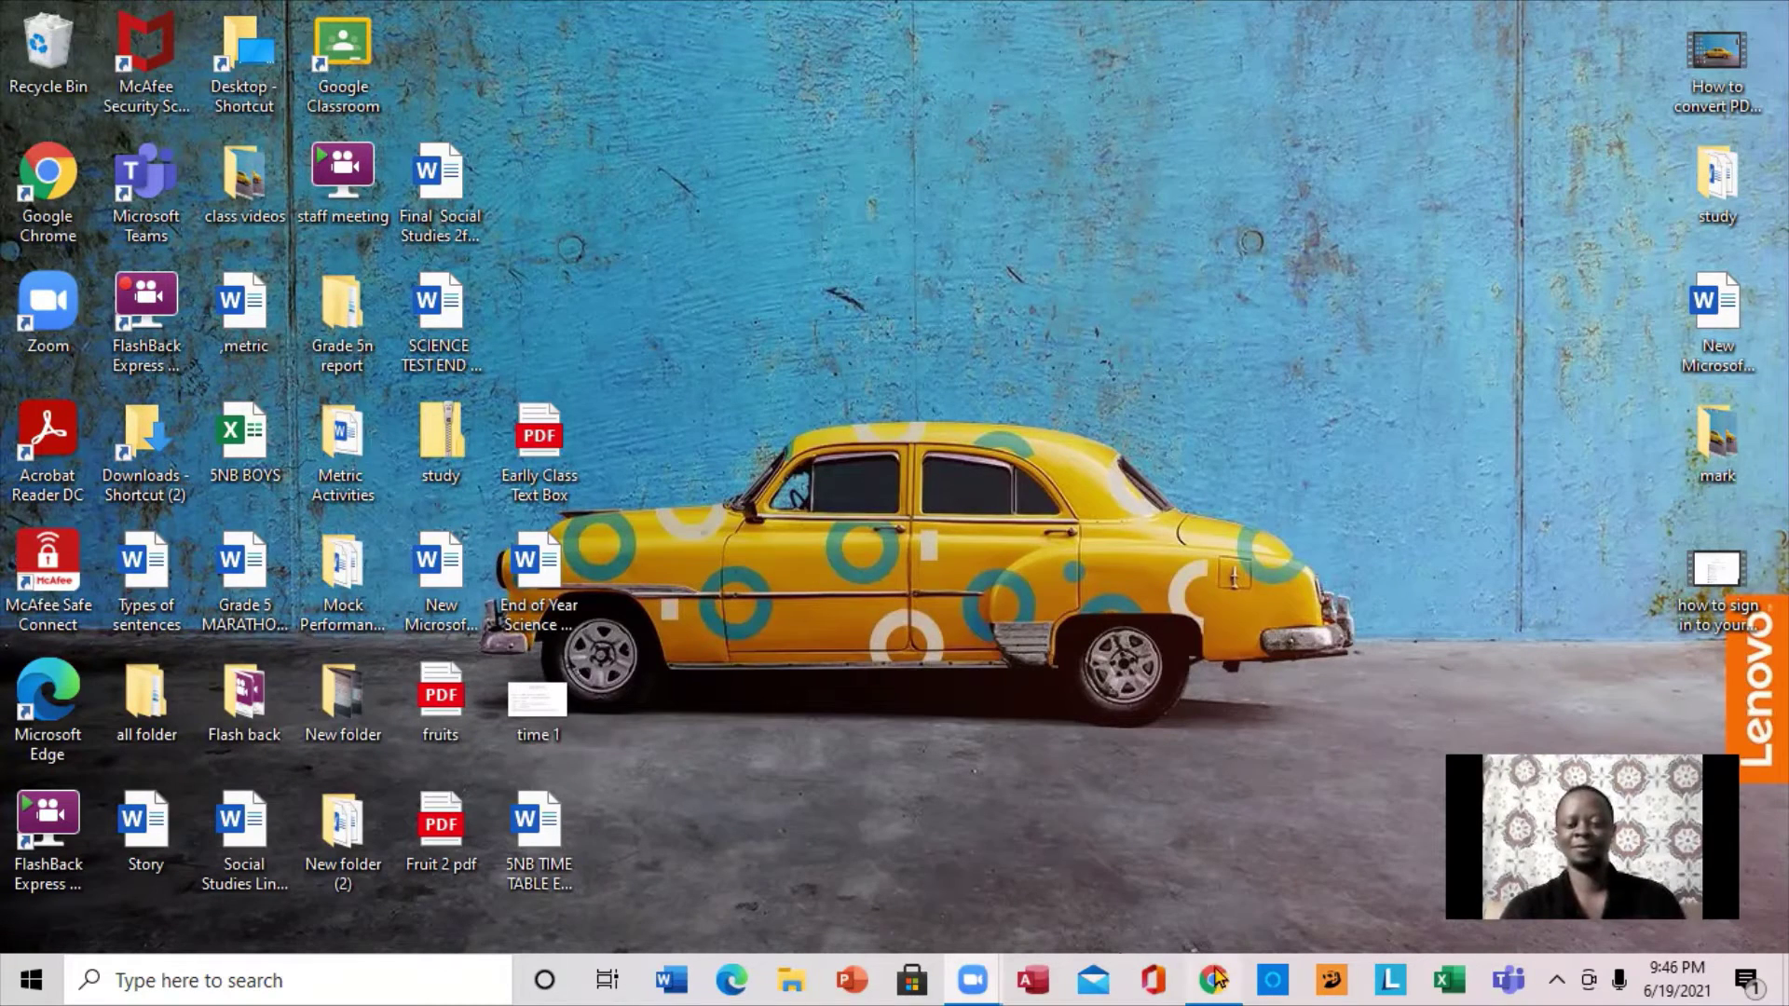
# - Download the COMMUNICATION.pptx attachment from the Communication email
pyautogui.click(1216, 980)
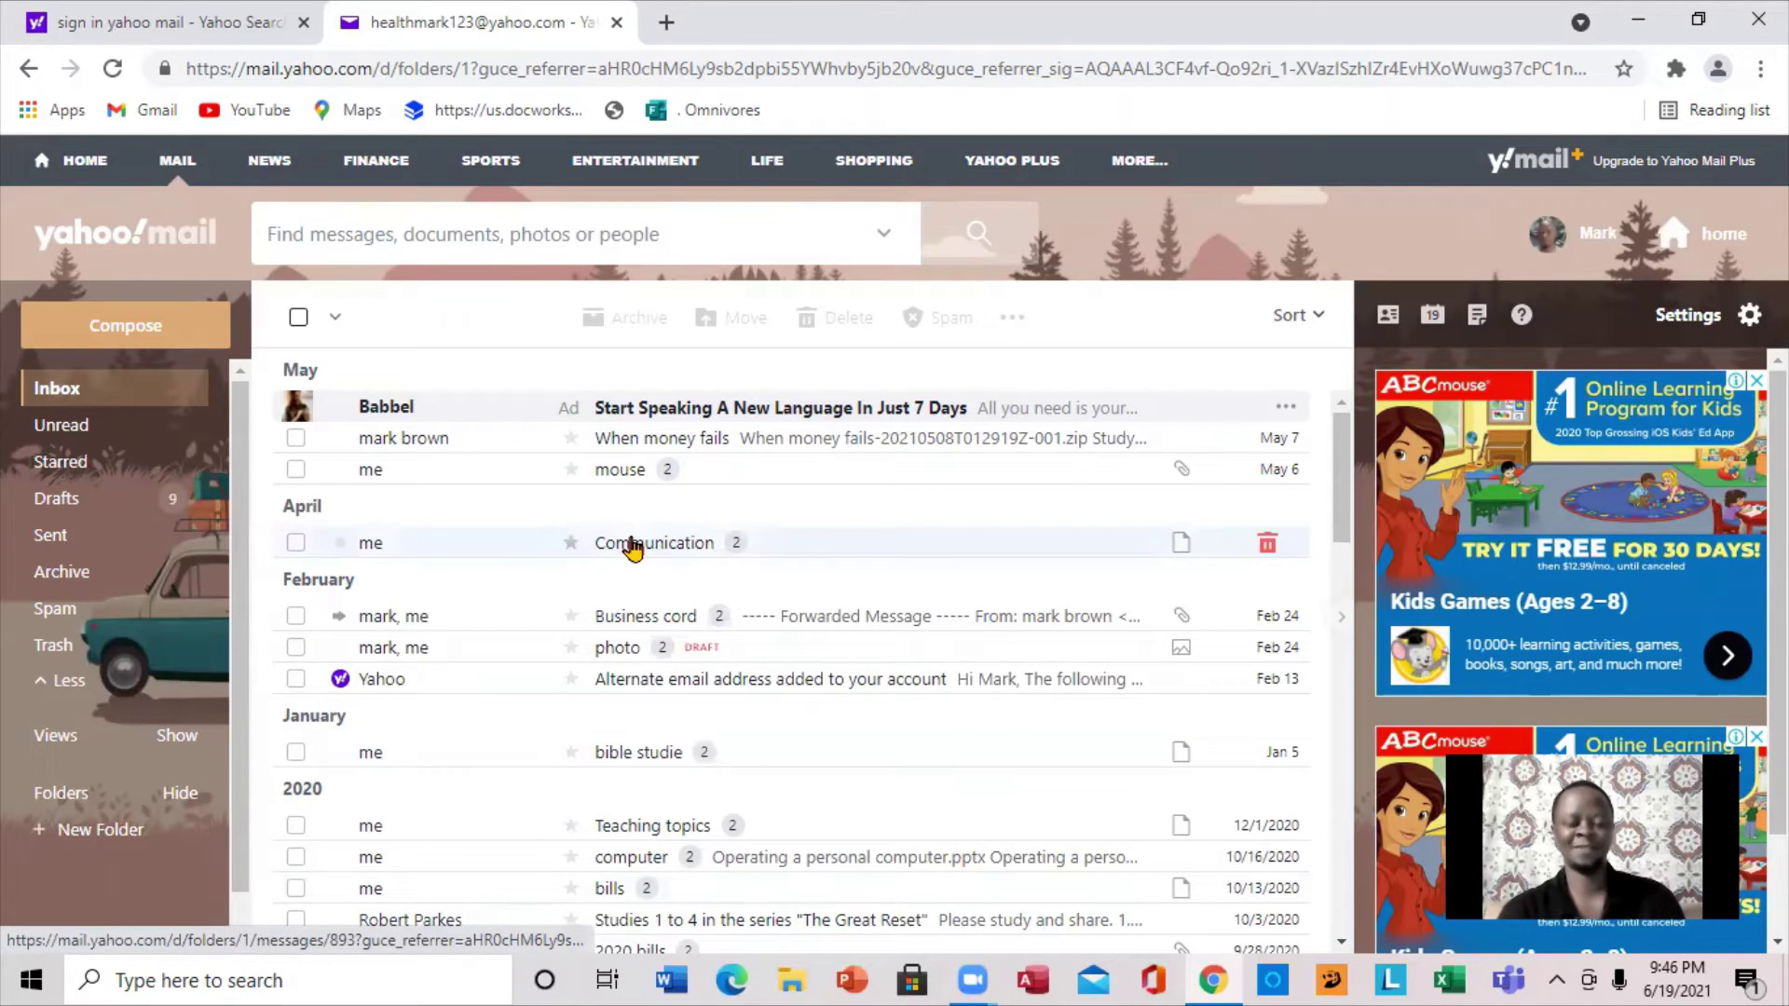
pyautogui.click(631, 547)
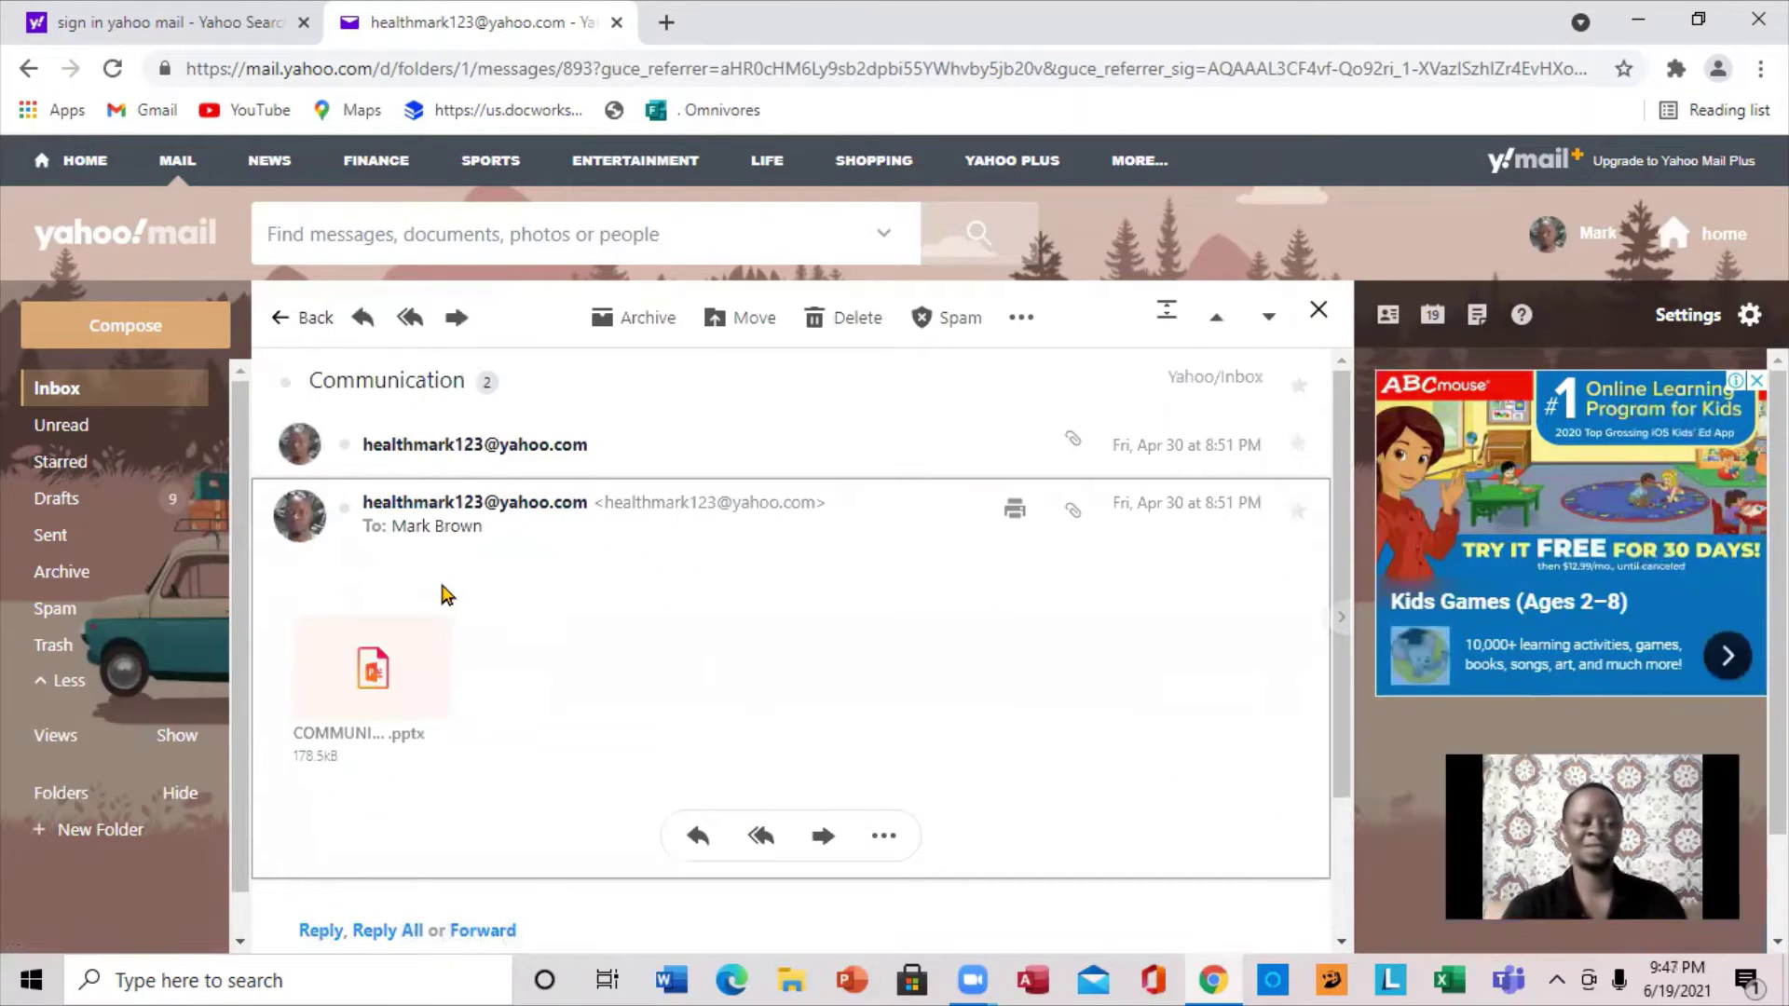
pyautogui.moveTo(372, 669)
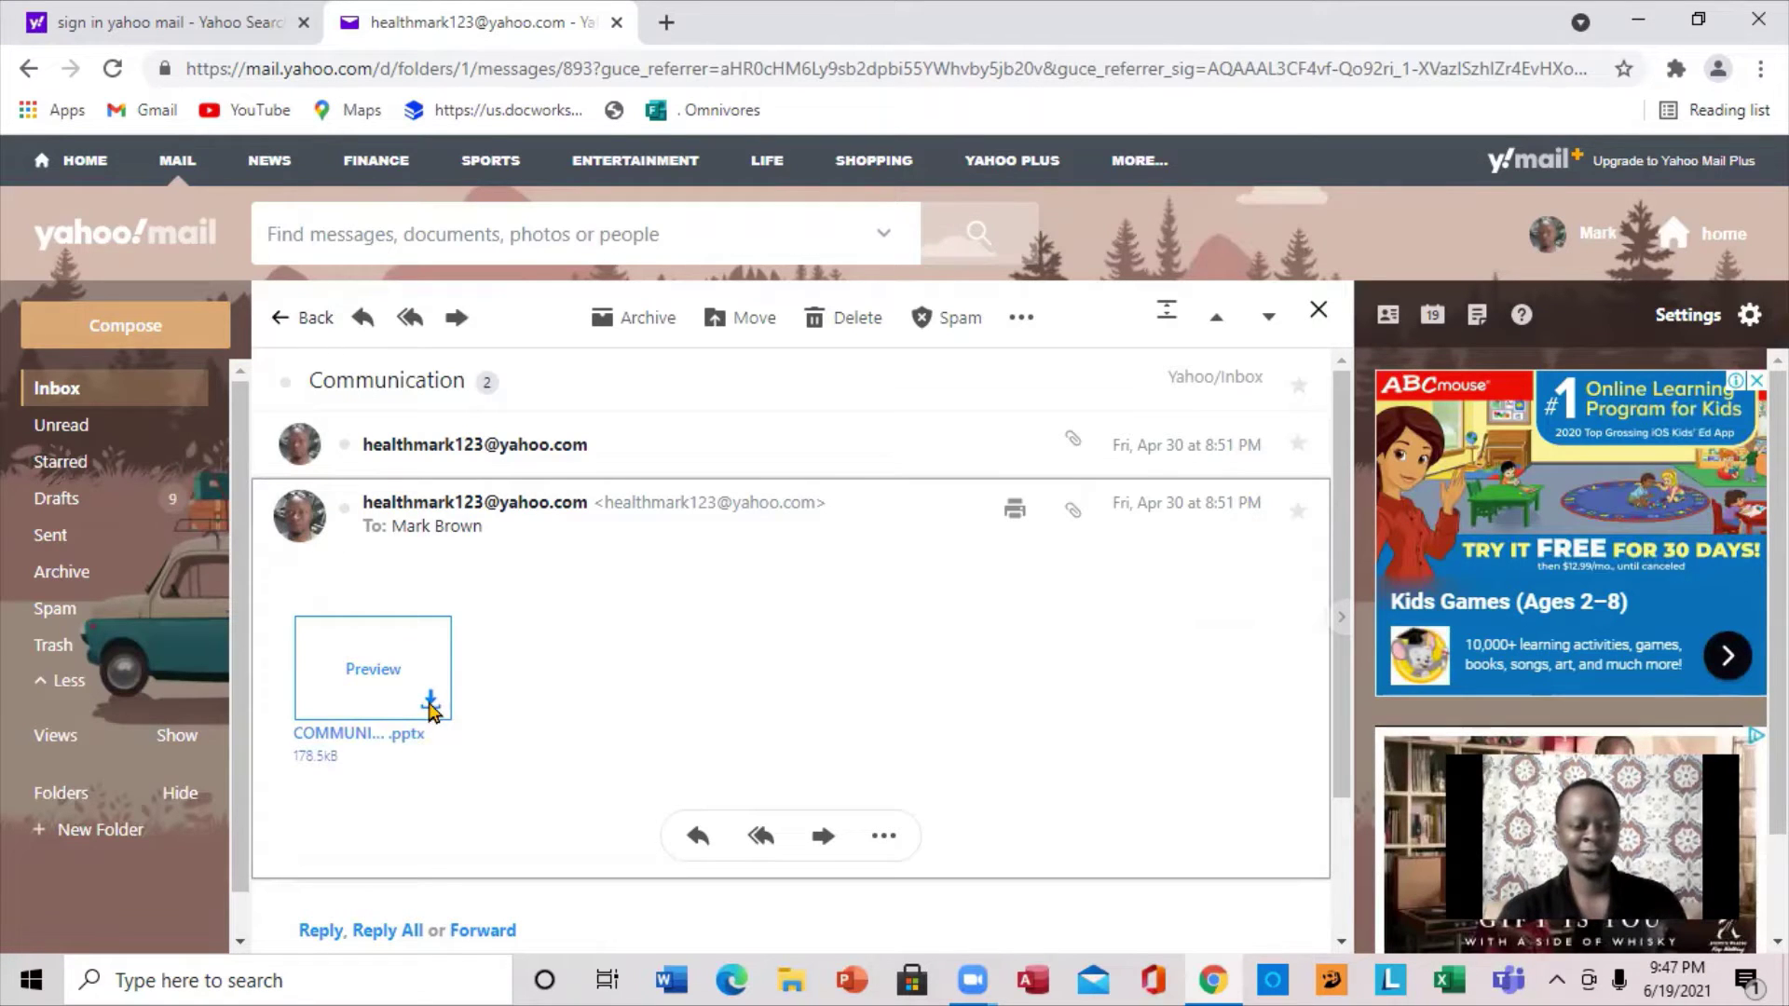
pyautogui.click(430, 704)
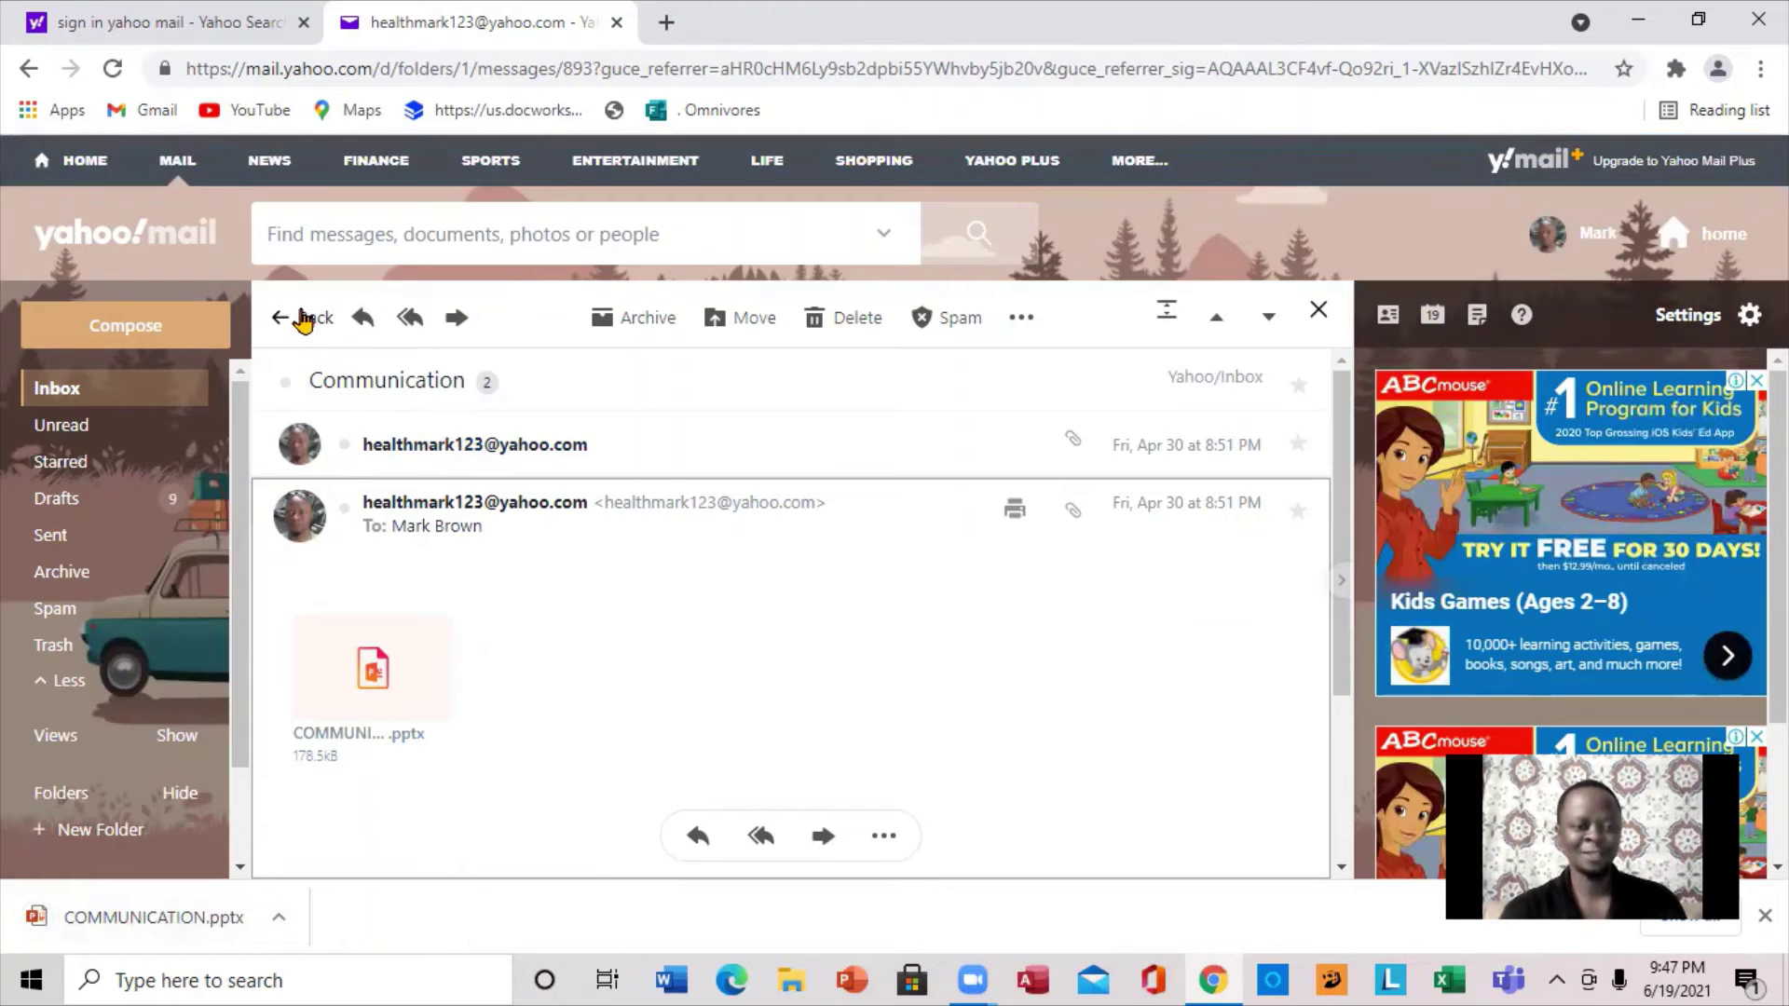
# - Return to the inbox and download Mouse Pointer.wmv from the mouse email
pyautogui.click(302, 317)
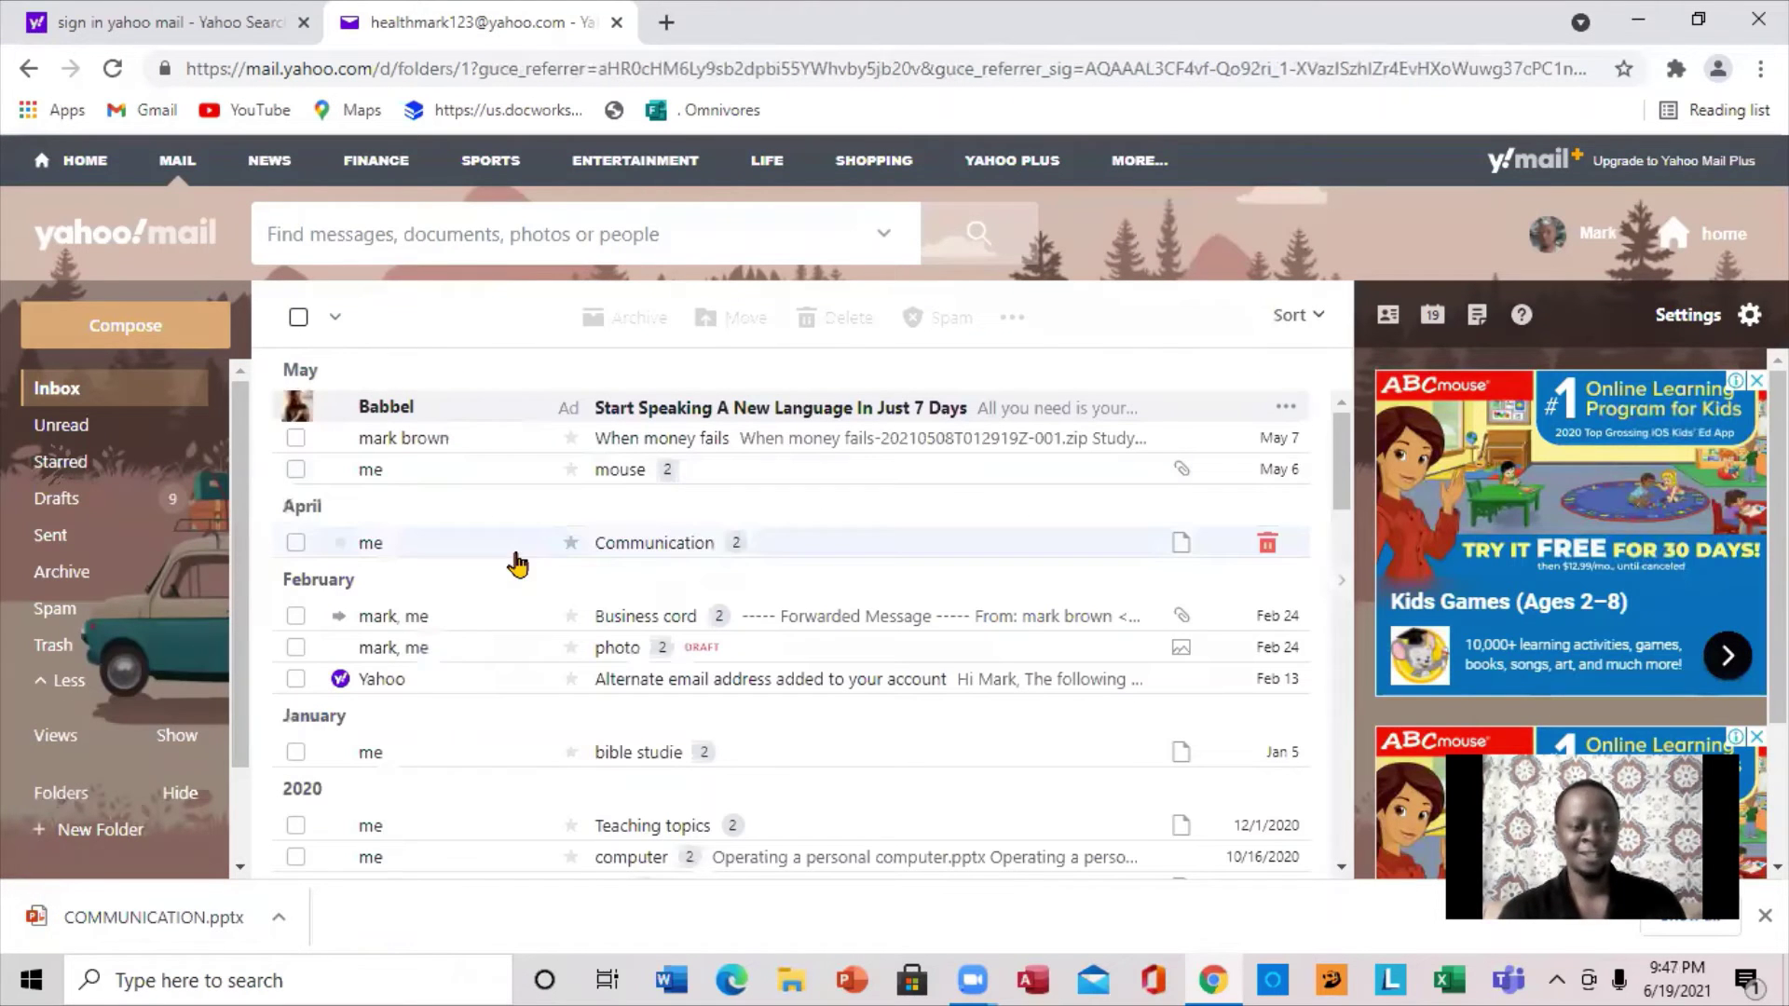
pyautogui.click(623, 472)
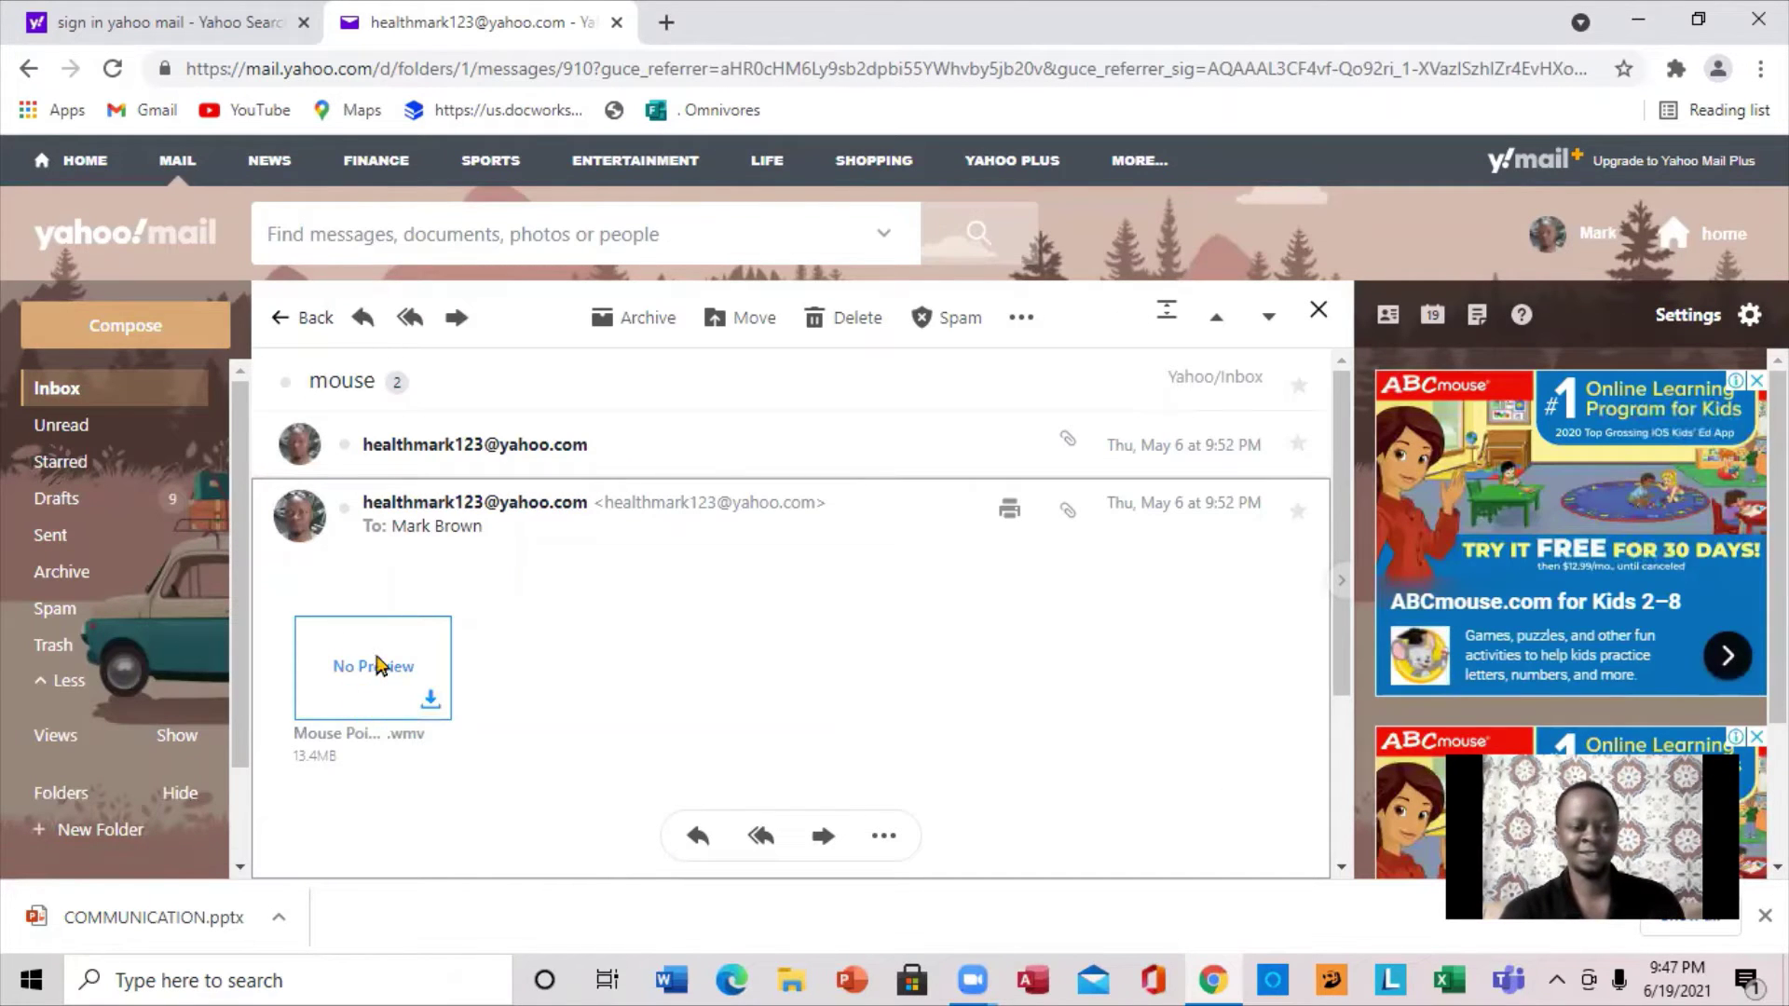
pyautogui.click(433, 710)
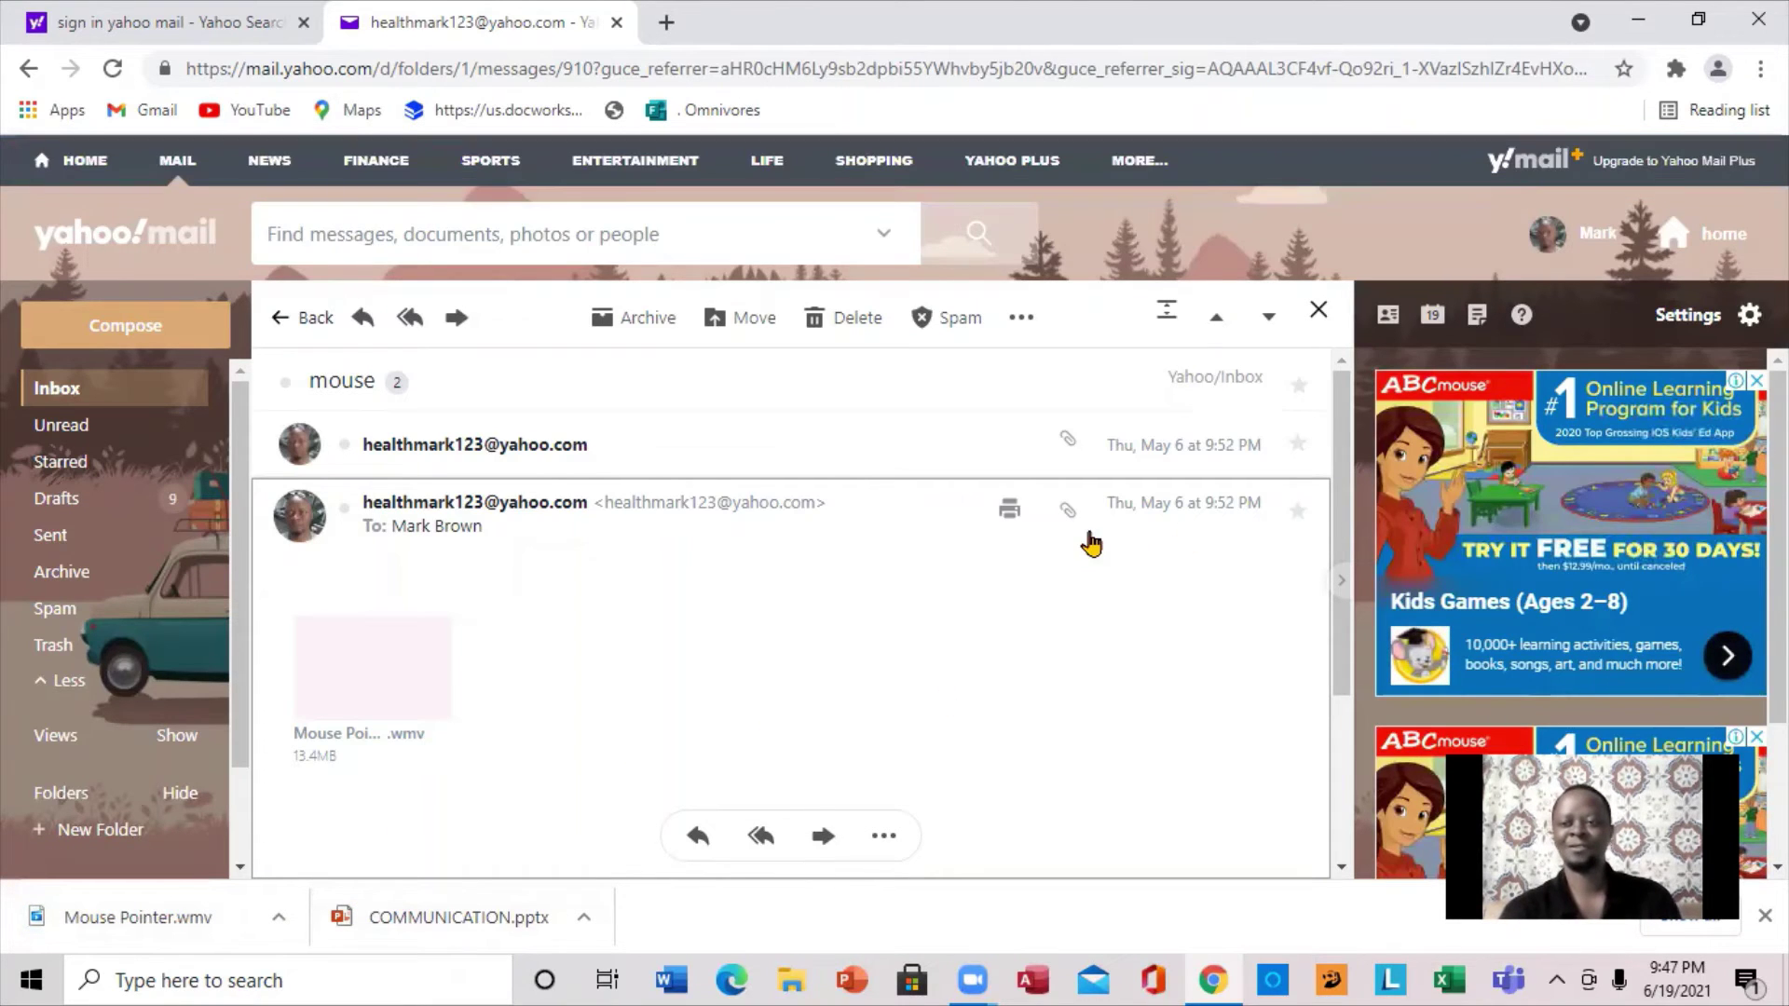
# - Sign out of the Yahoo account from the profile avatar menu
pyautogui.click(1544, 241)
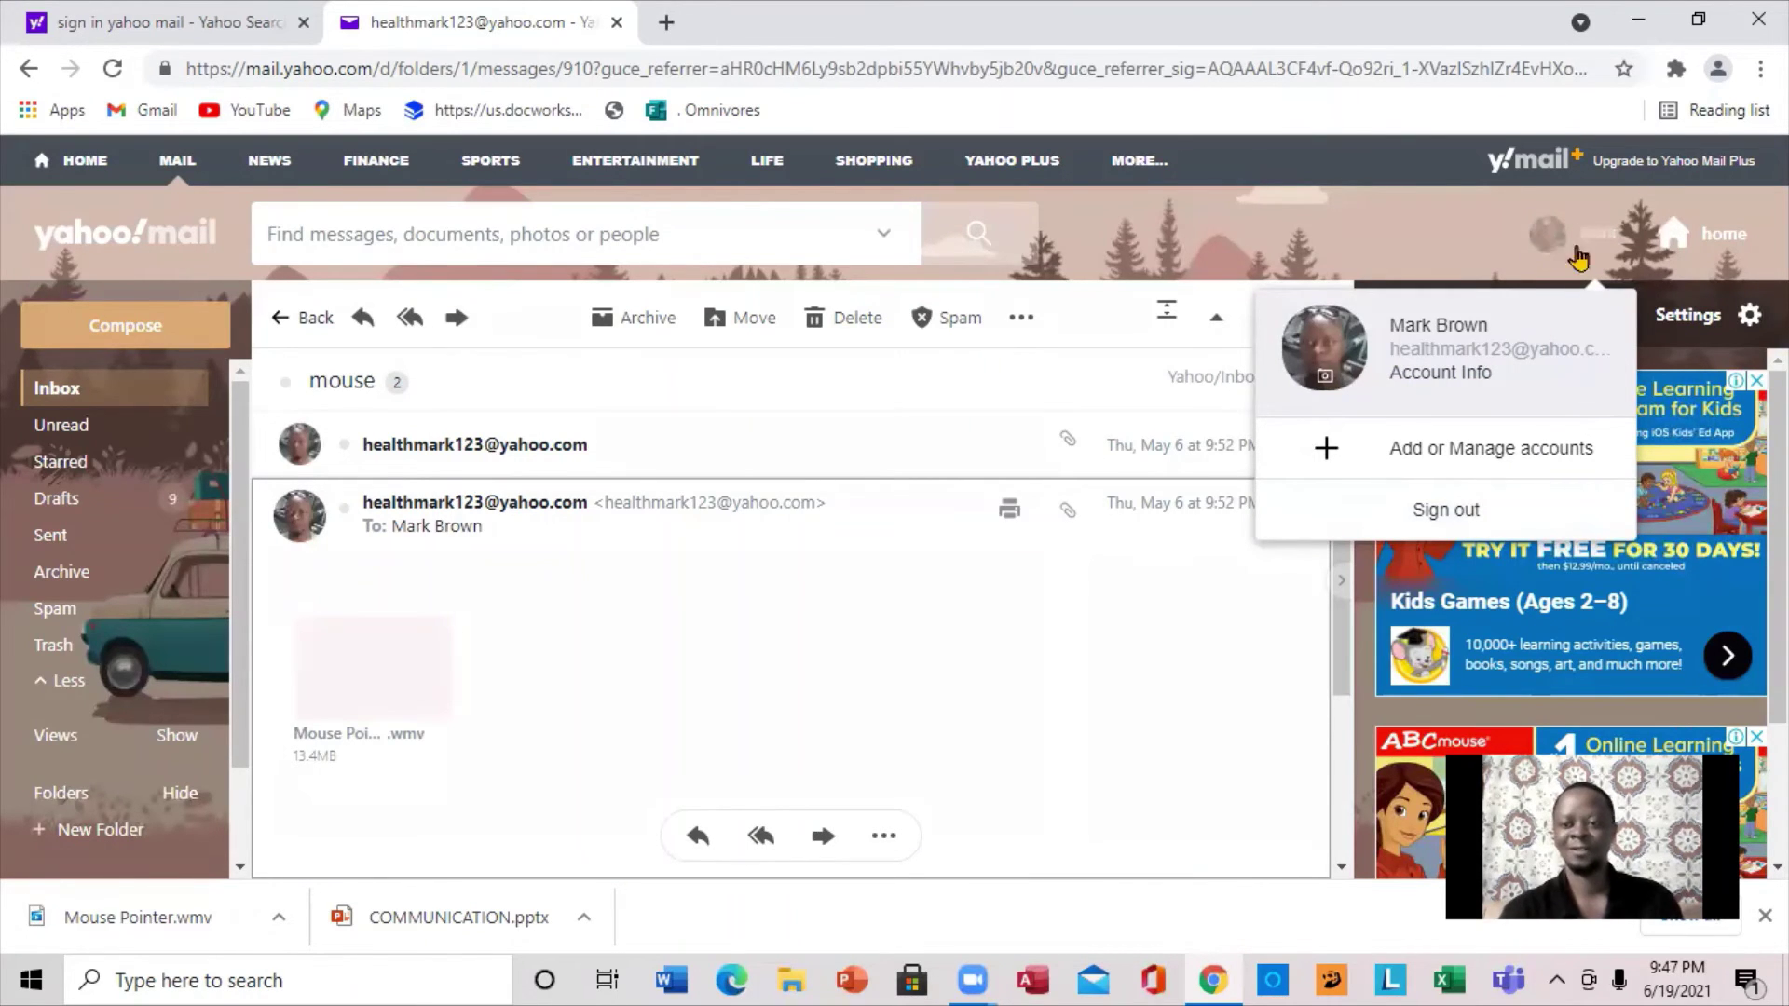
pyautogui.click(1444, 512)
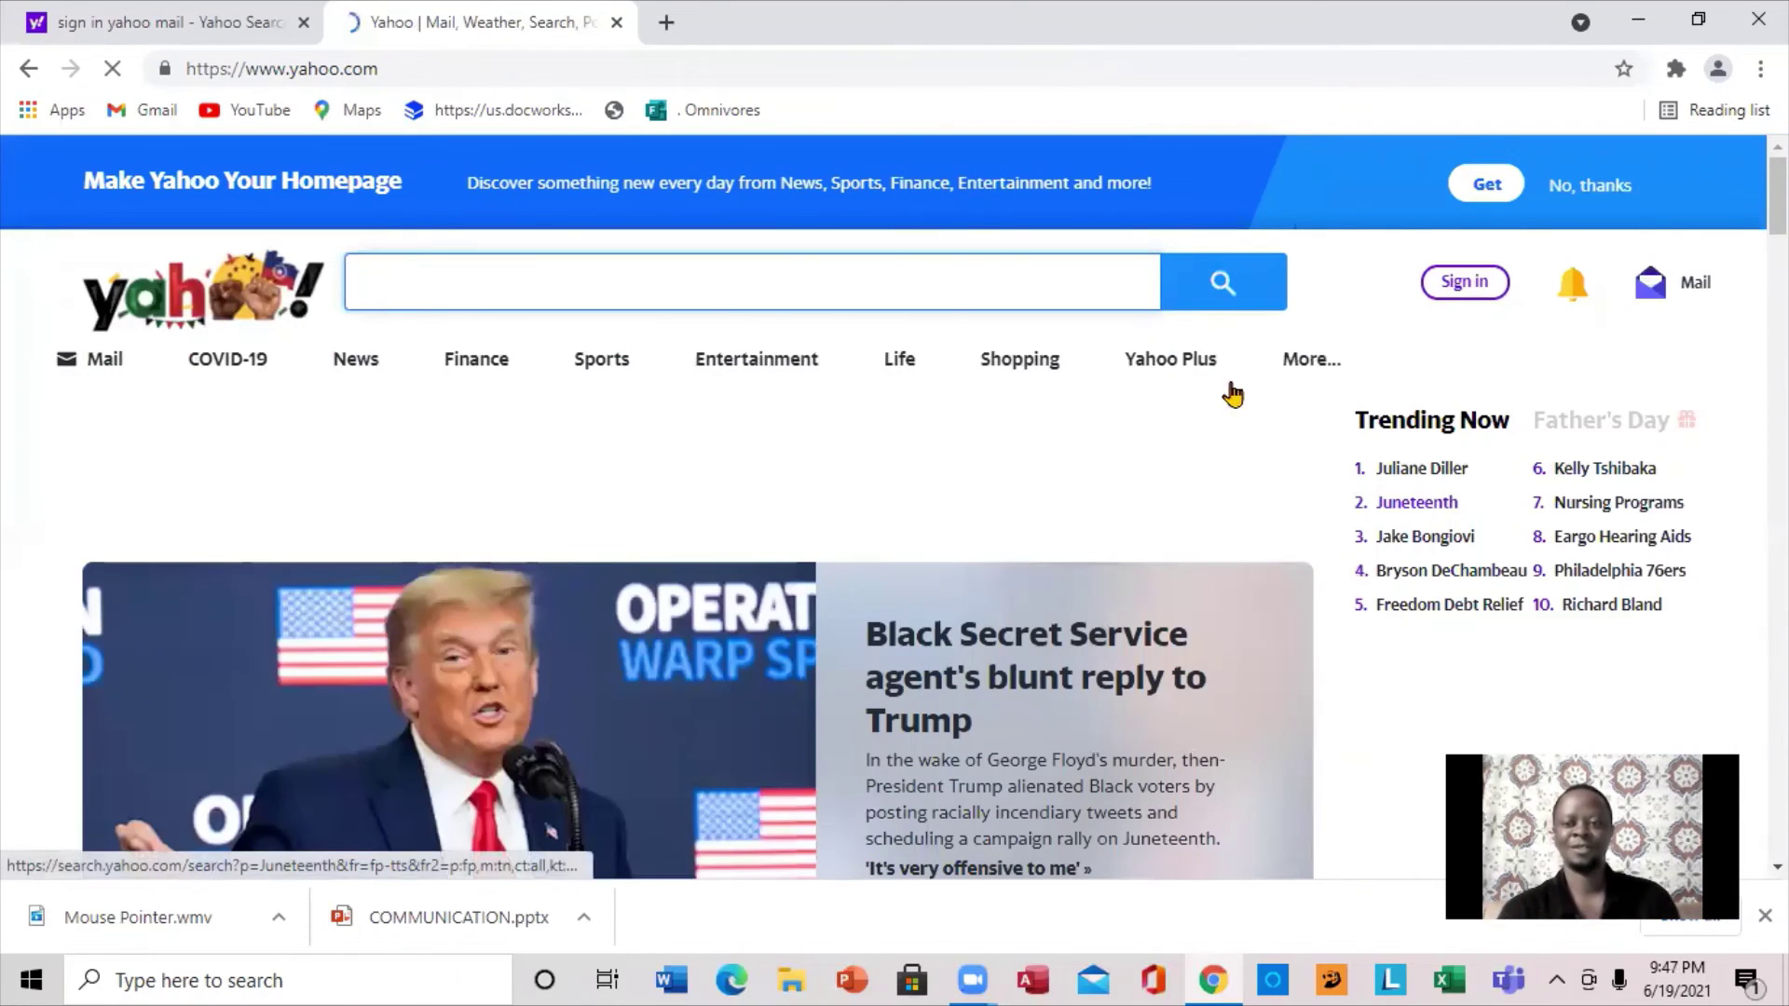
# - Close the Chrome window to return to the Windows desktop
pyautogui.click(1759, 20)
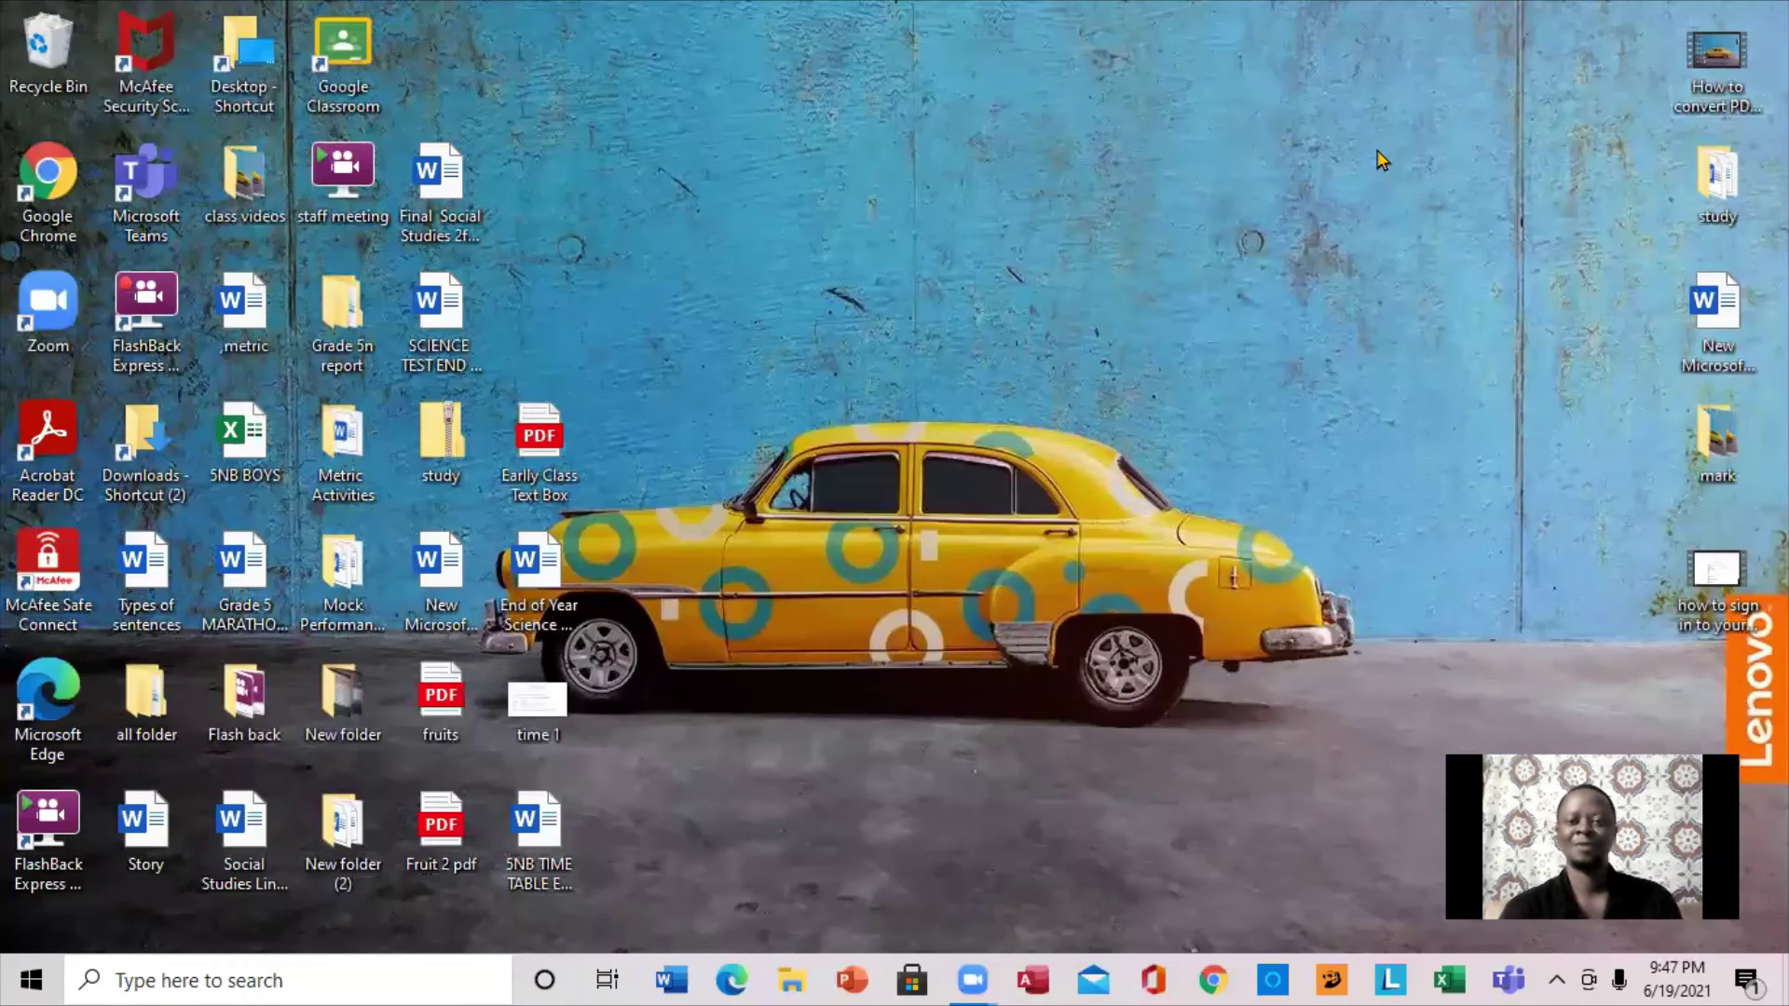